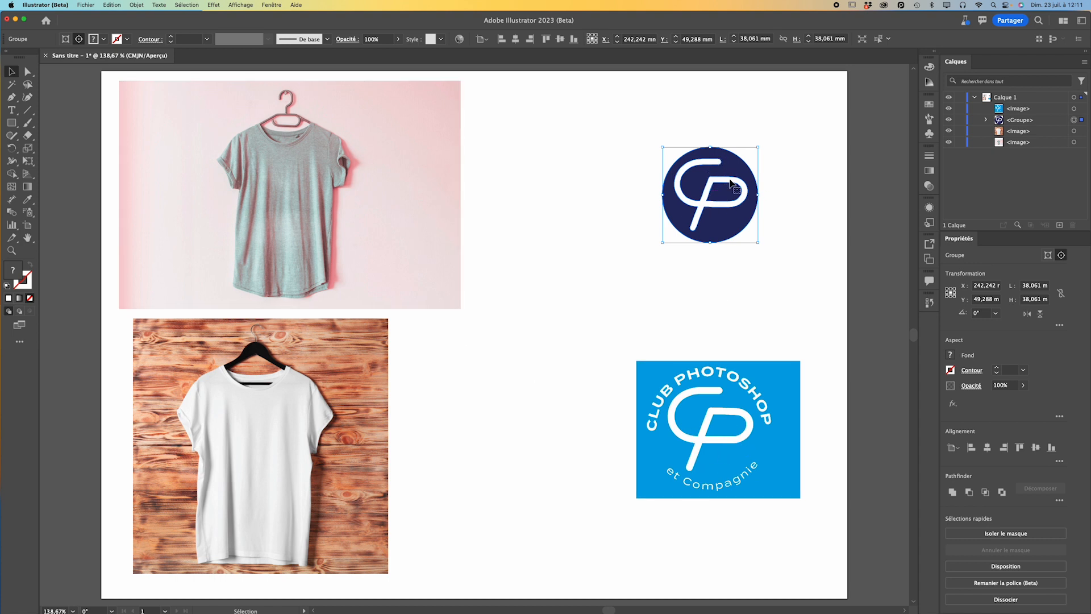
Place the round navy logo on the grey T-shirt's chest and create a mockup (Maquette) from it and the photo.
left_click_drag(714, 208, 286, 217)
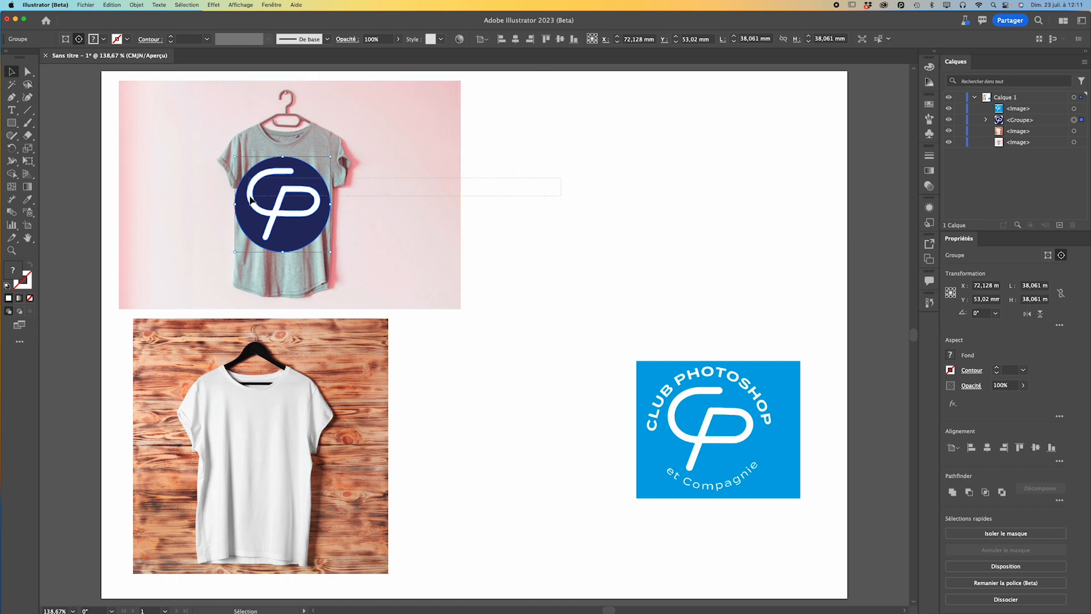
left_click(345, 214, "shift")
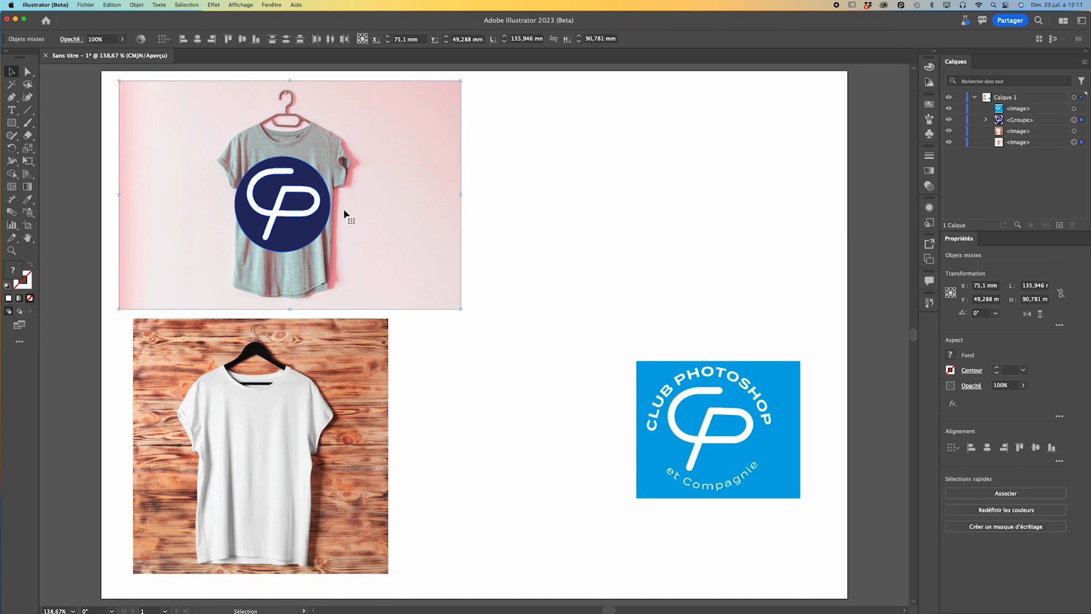
left_click(138, 5)
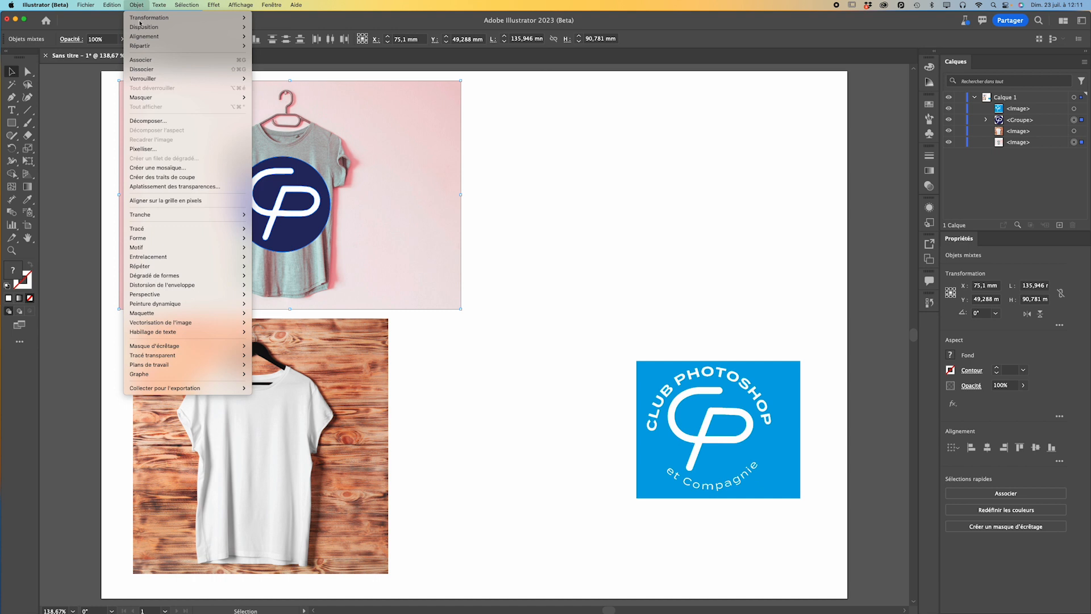
mouse_move(172, 317)
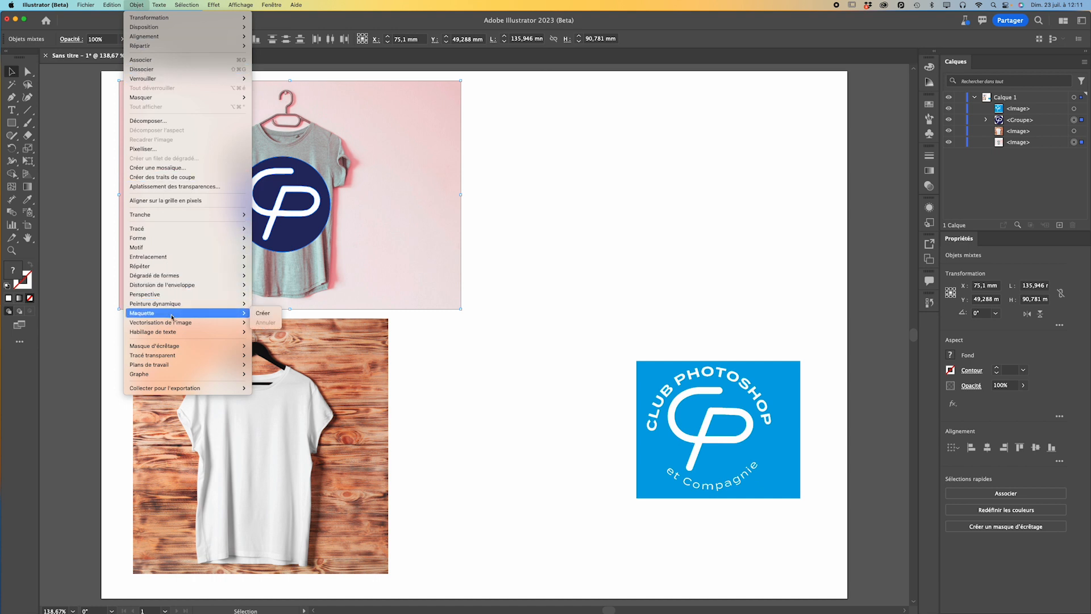
left_click(263, 314)
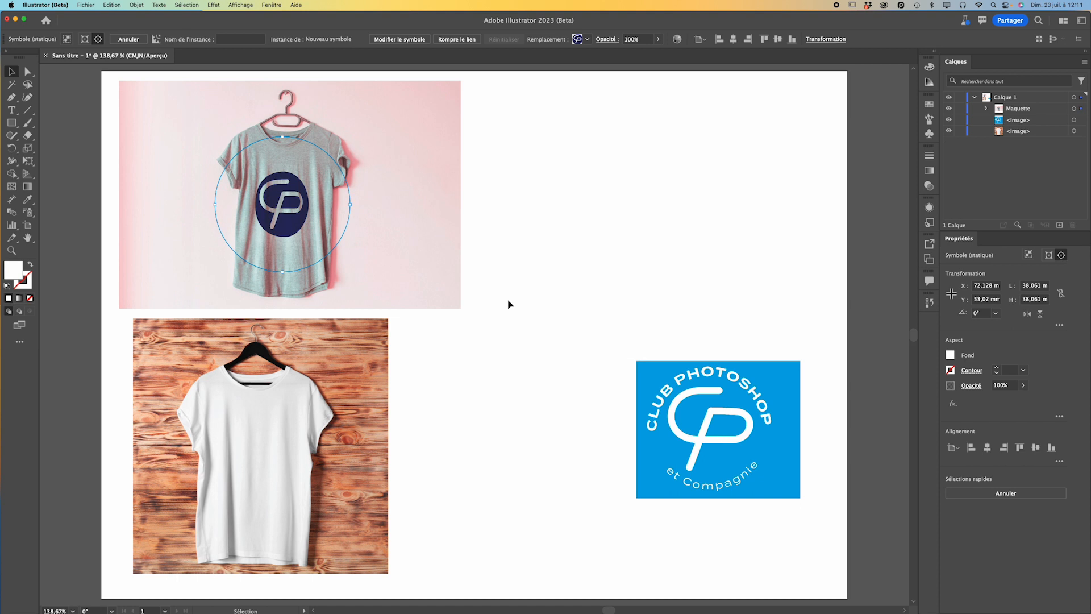
Move the mockup logo slightly down and to the right on the grey T-shirt.
key("super+space")
left_click_drag(291, 211, 295, 217)
left_click(294, 216)
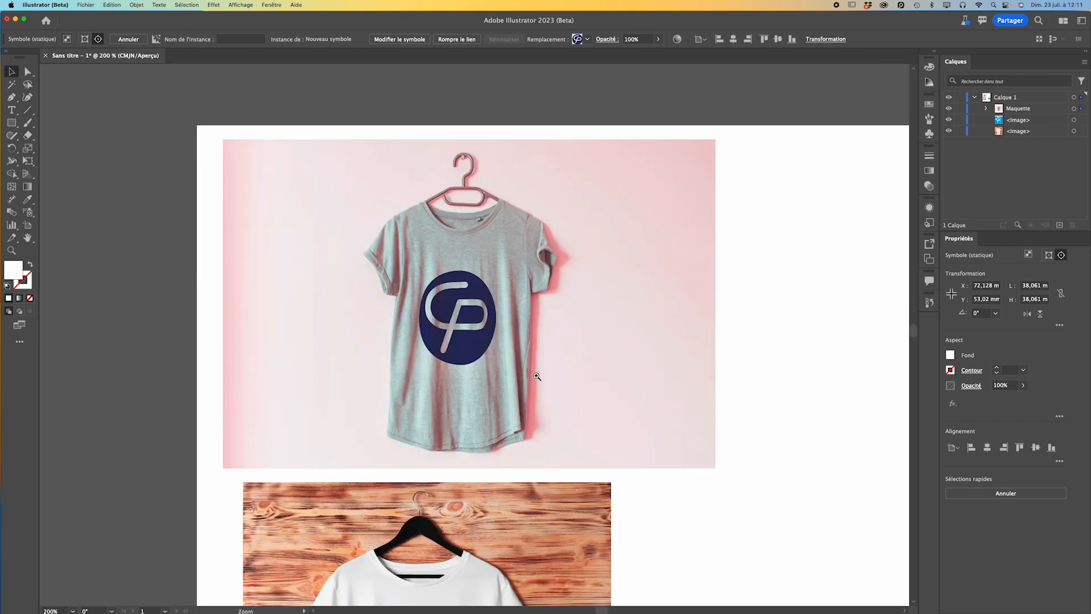
left_click(514, 370)
left_click(394, 313)
scroll(458, 289, "up", 2)
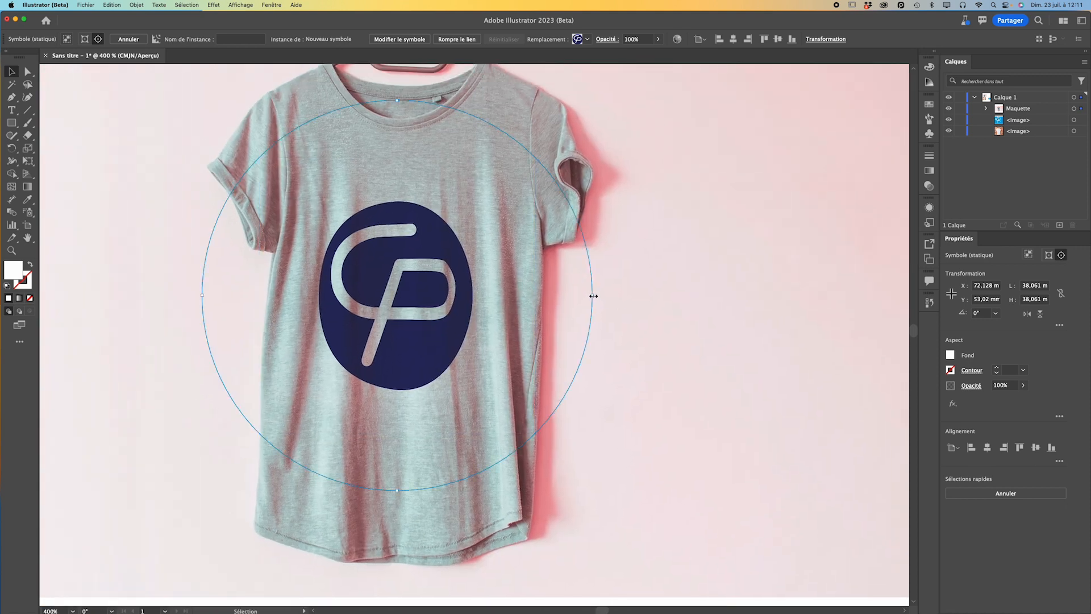
left_click_drag(515, 301, 529, 324)
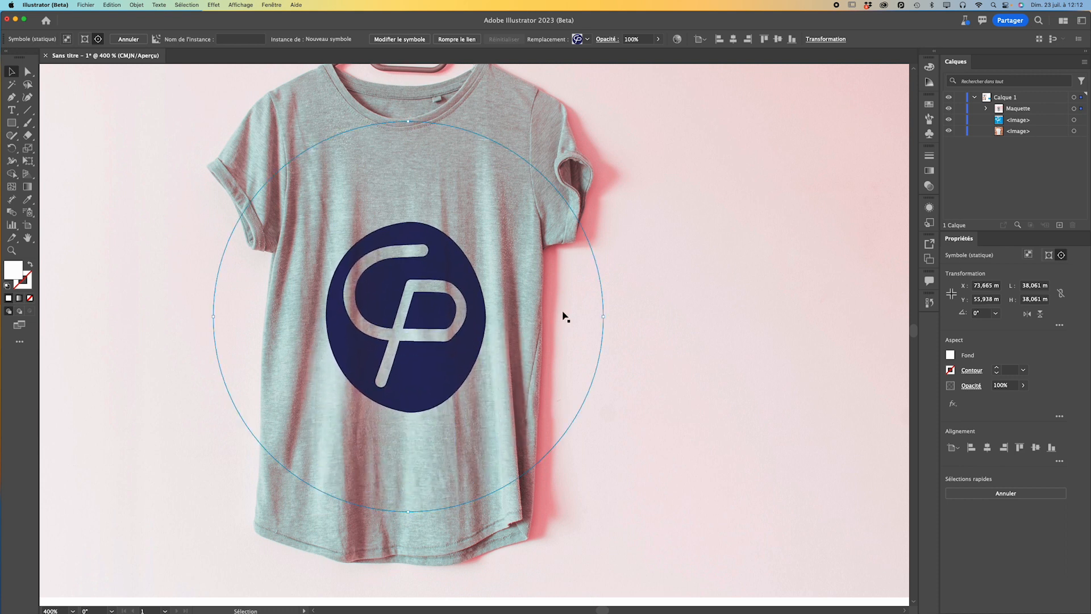
Enlarge the mockup logo on the grey T-shirt to about 56 × 48 mm and rotate it slightly clockwise.
mouse_move(605, 316)
left_mouse_down()
mouse_move(679, 319)
mouse_move(585, 319)
mouse_move(614, 319)
left_mouse_up()
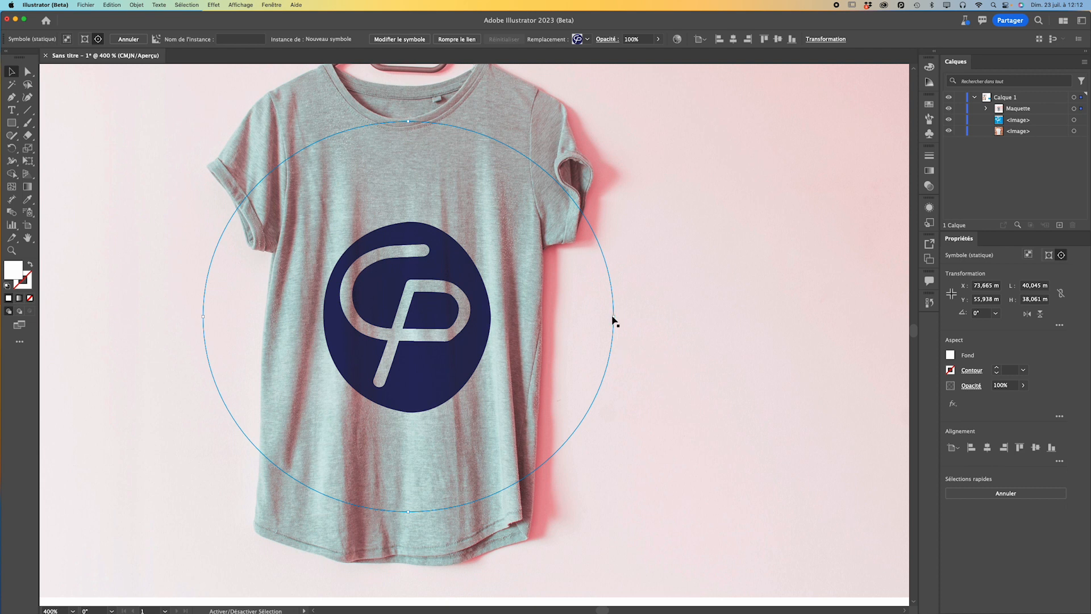
left_click_drag(614, 317, 651, 318)
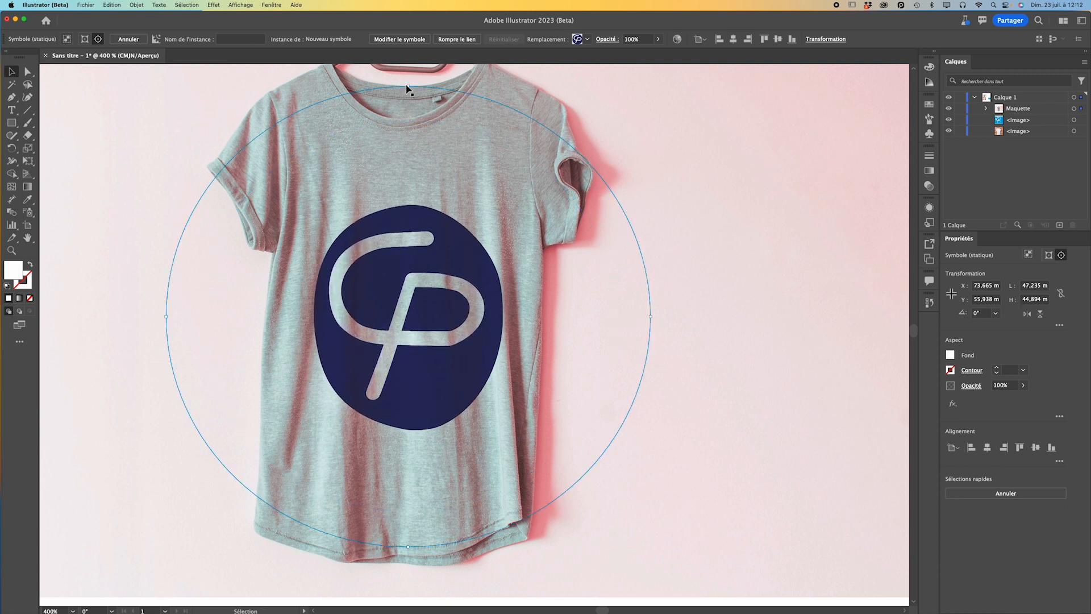
left_click_drag(408, 86, 407, 108)
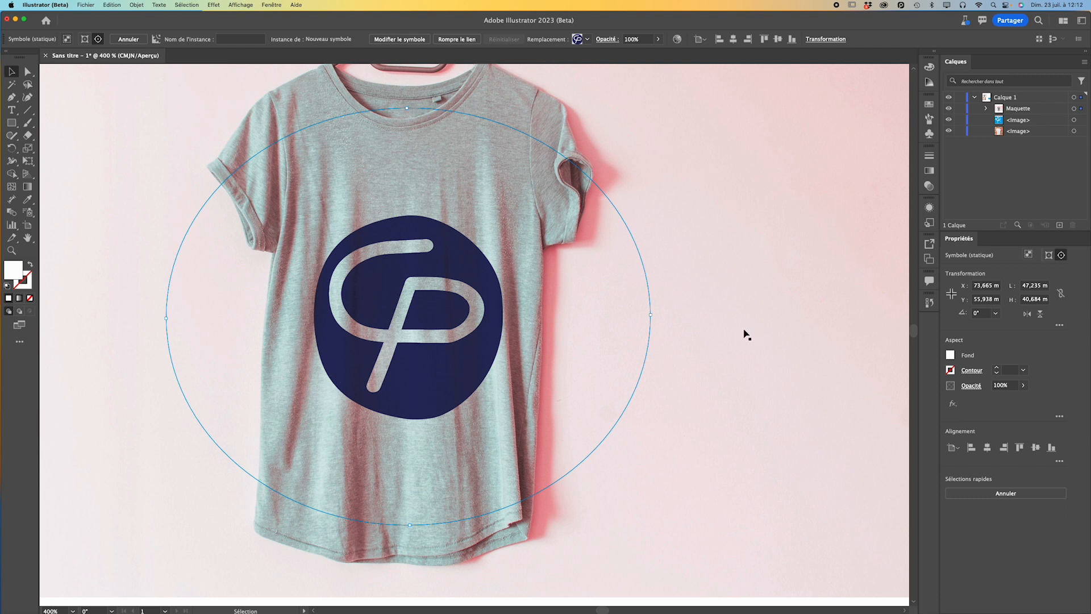
left_click_drag(651, 315, 694, 314)
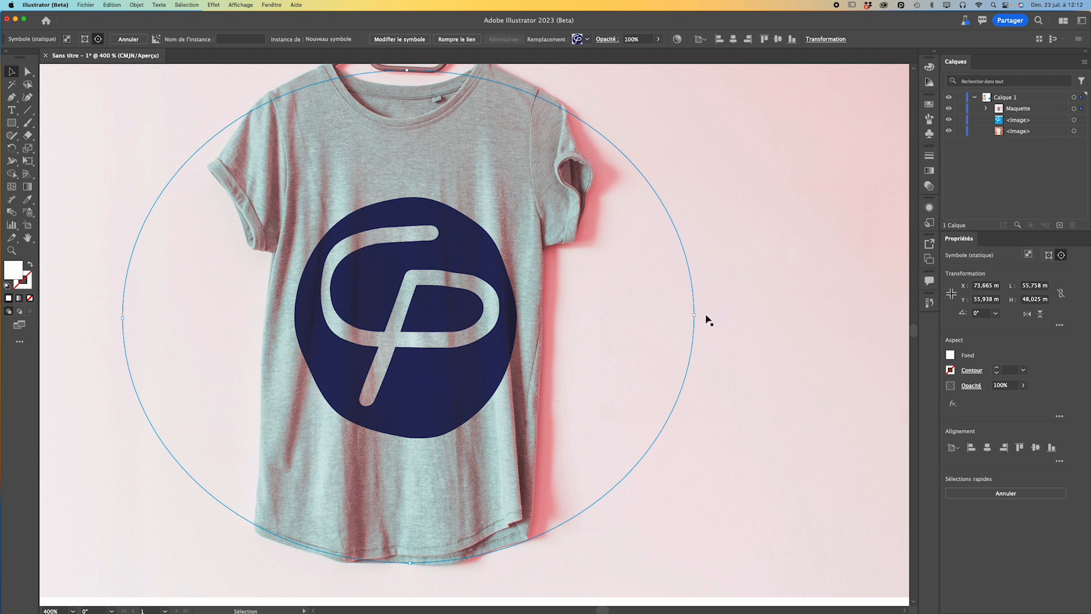
mouse_move(702, 315)
left_mouse_down()
mouse_move(706, 287)
mouse_move(687, 353)
mouse_move(690, 309)
mouse_move(687, 329)
left_mouse_up()
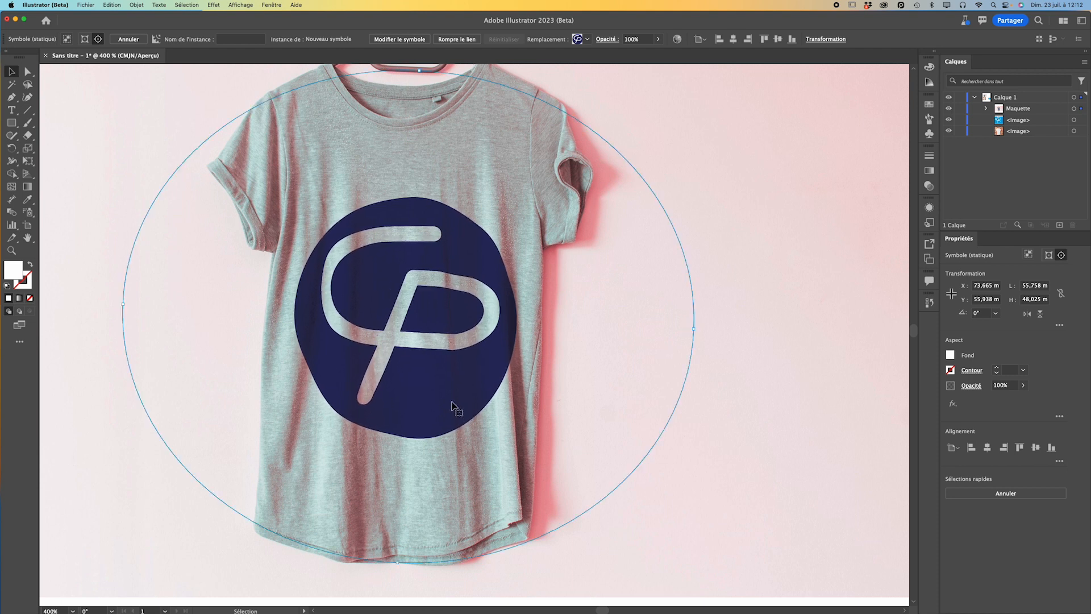
left_click_drag(406, 345, 404, 351)
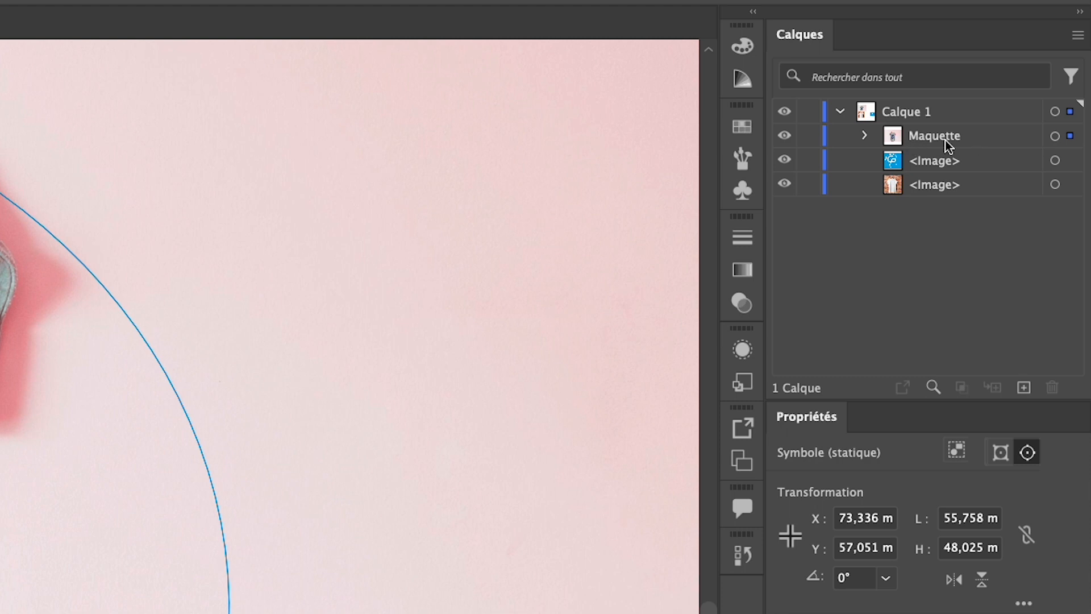
Try the Incrustation blending mode on the logo symbol inside the Maquette group, and settle on Lumière crue.
left_click(864, 135)
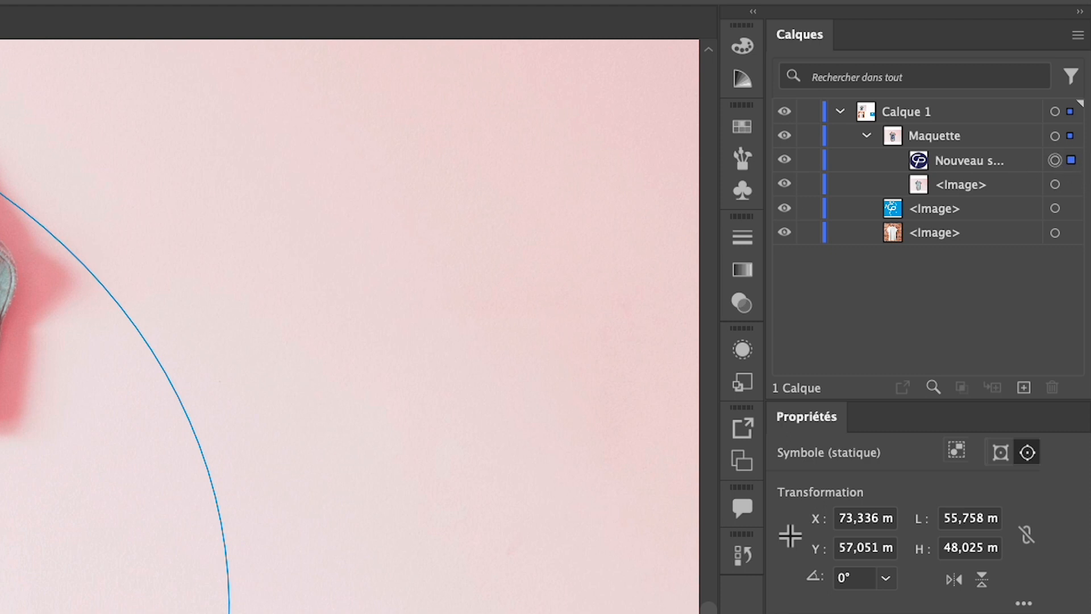
left_click(742, 303)
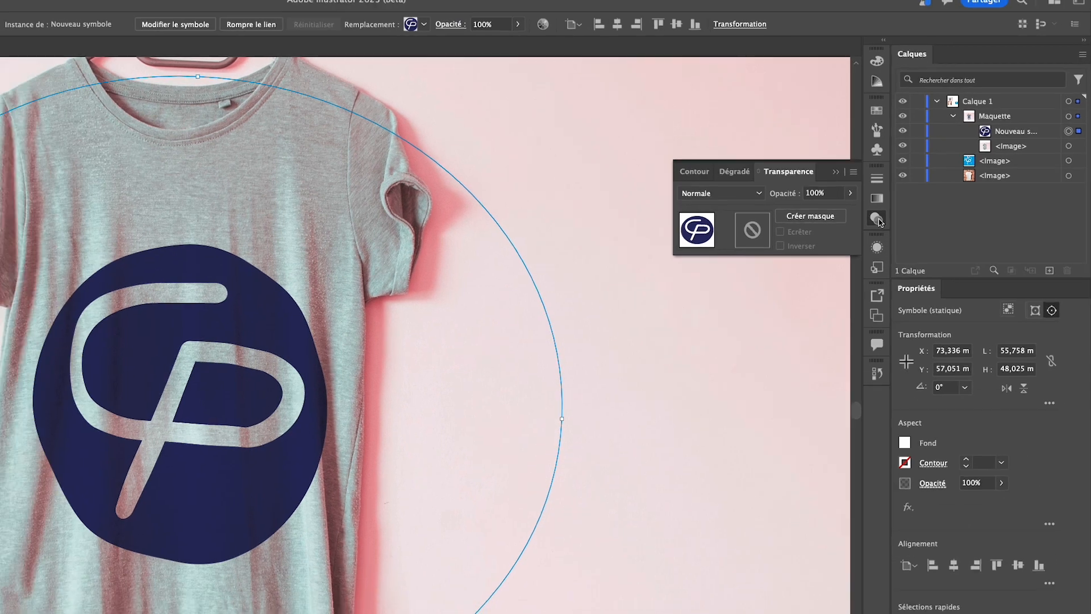
left_click(706, 198)
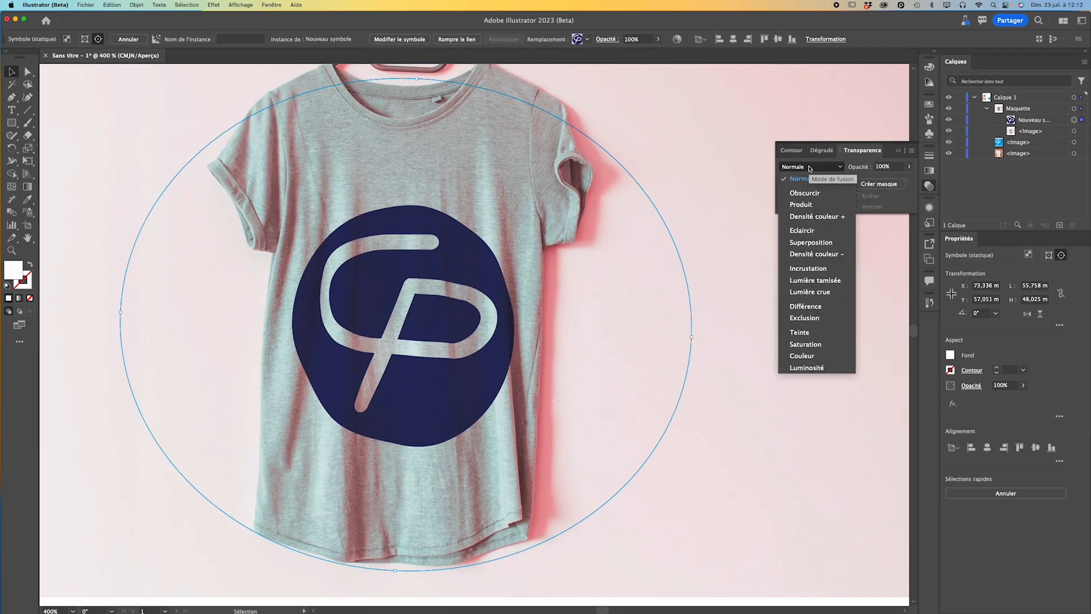
left_click(809, 269)
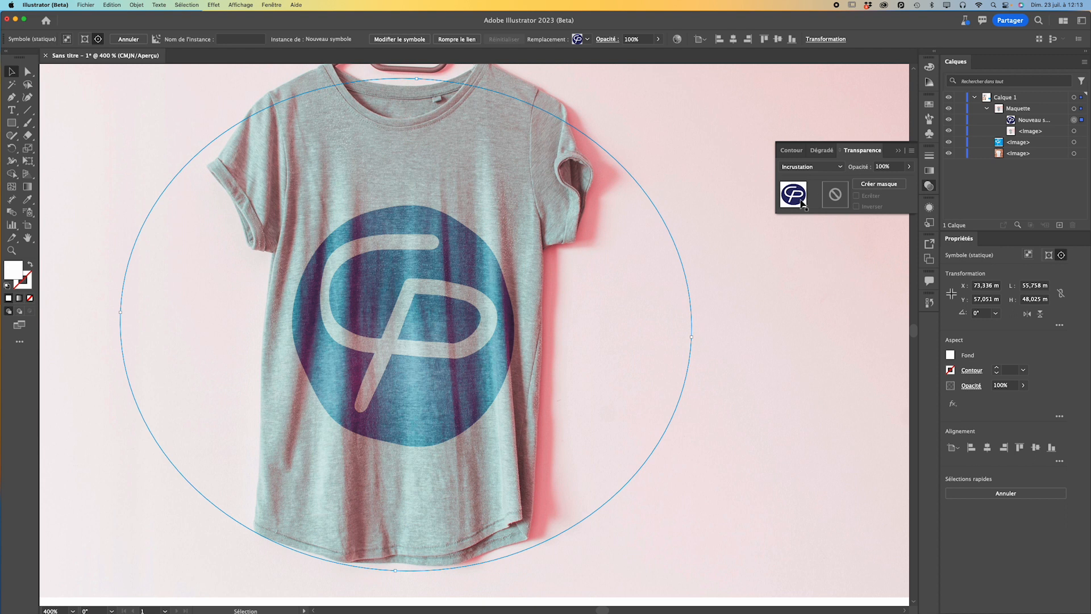
left_click(841, 167)
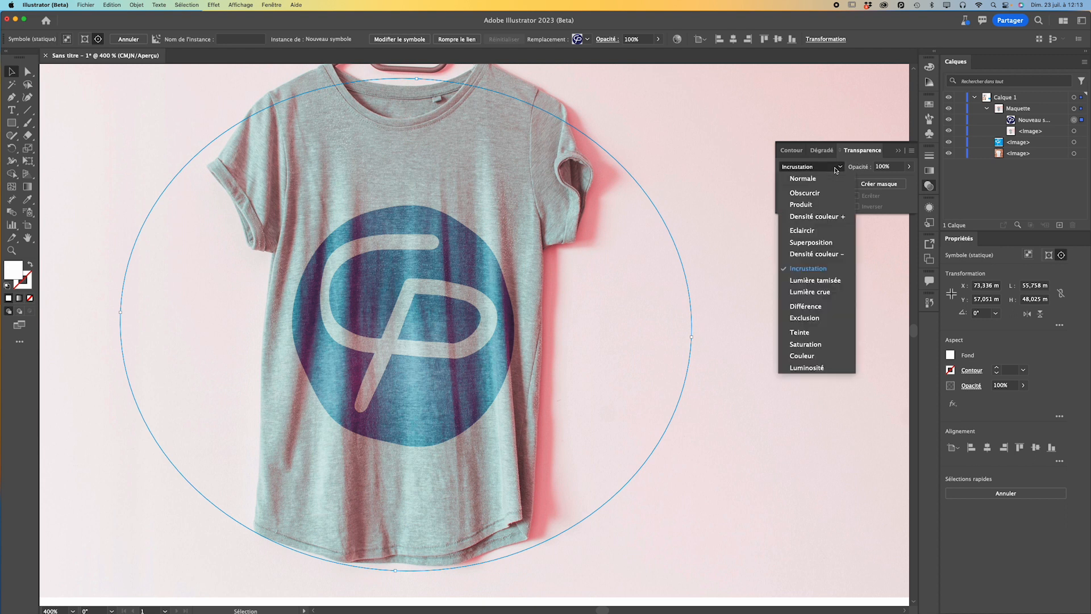
left_click(811, 292)
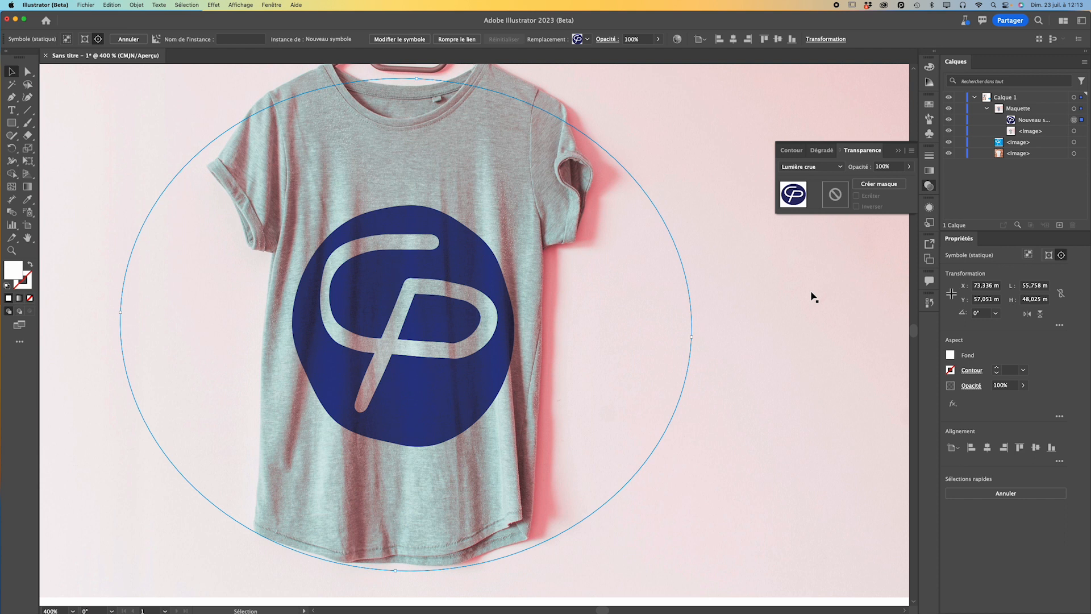
left_click(898, 152)
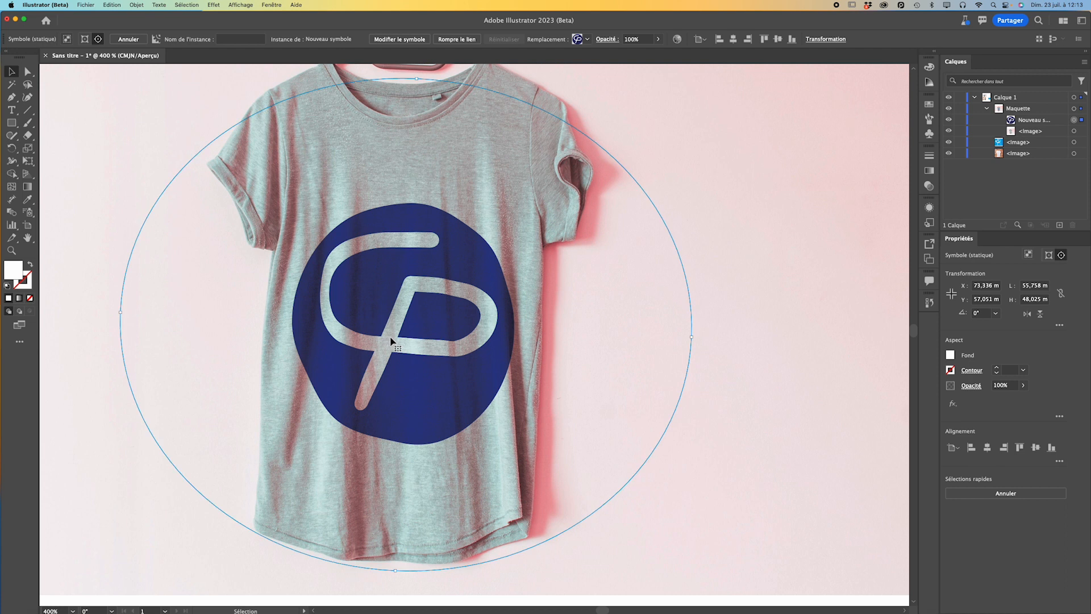
Try to create a mockup from the blue logo image placed over the white T-shirt photo.
double_click(28, 238)
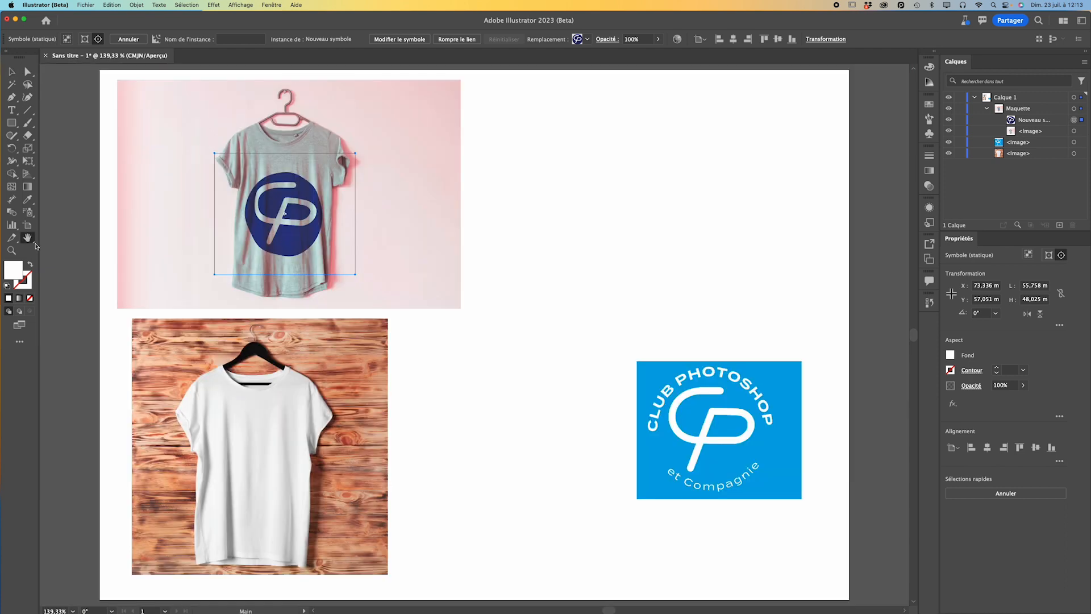
left_click(11, 72)
left_click(763, 450)
left_click_drag(763, 449, 313, 492)
left_click(158, 521, "shift")
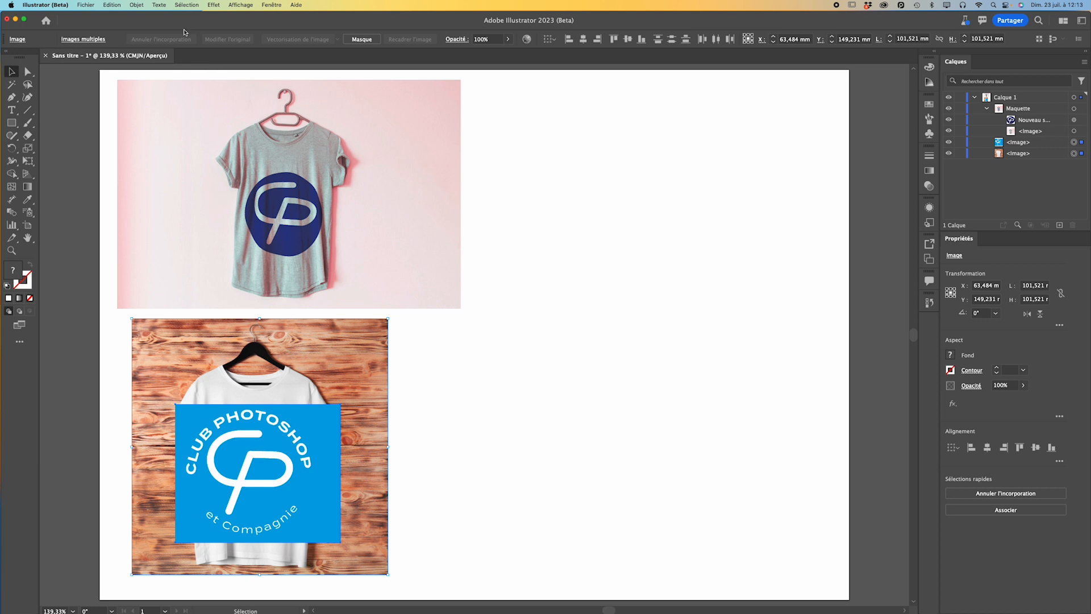
left_click(136, 6)
mouse_move(218, 331)
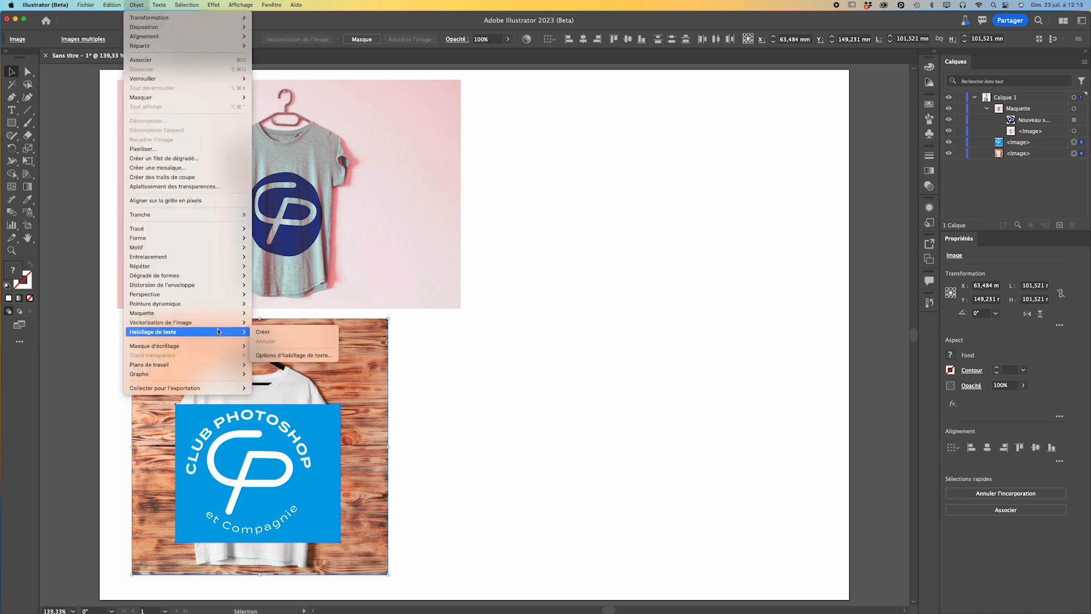
mouse_move(244, 313)
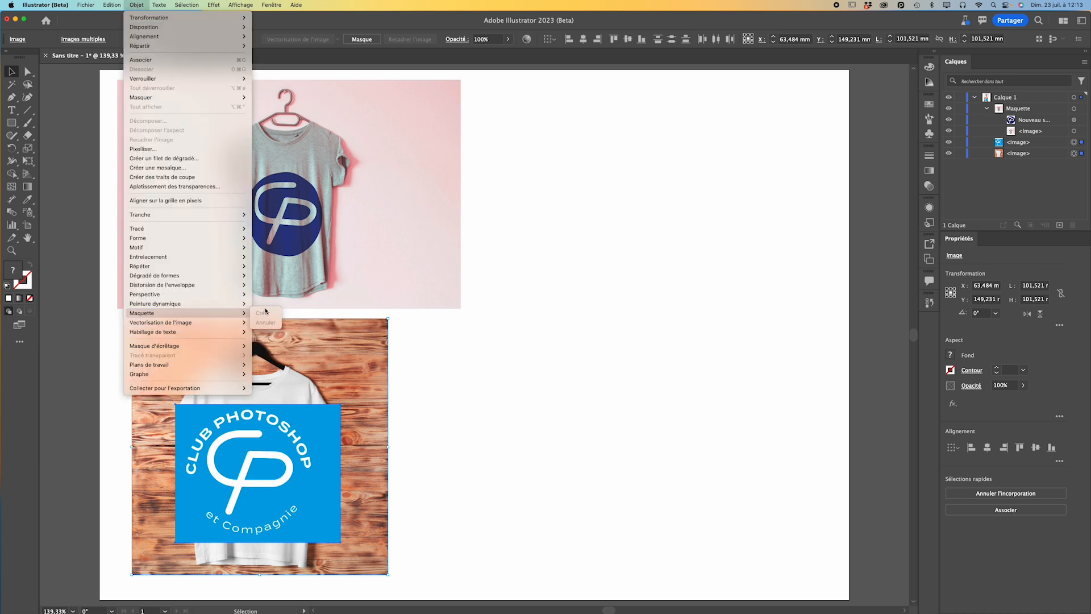
left_click(557, 357)
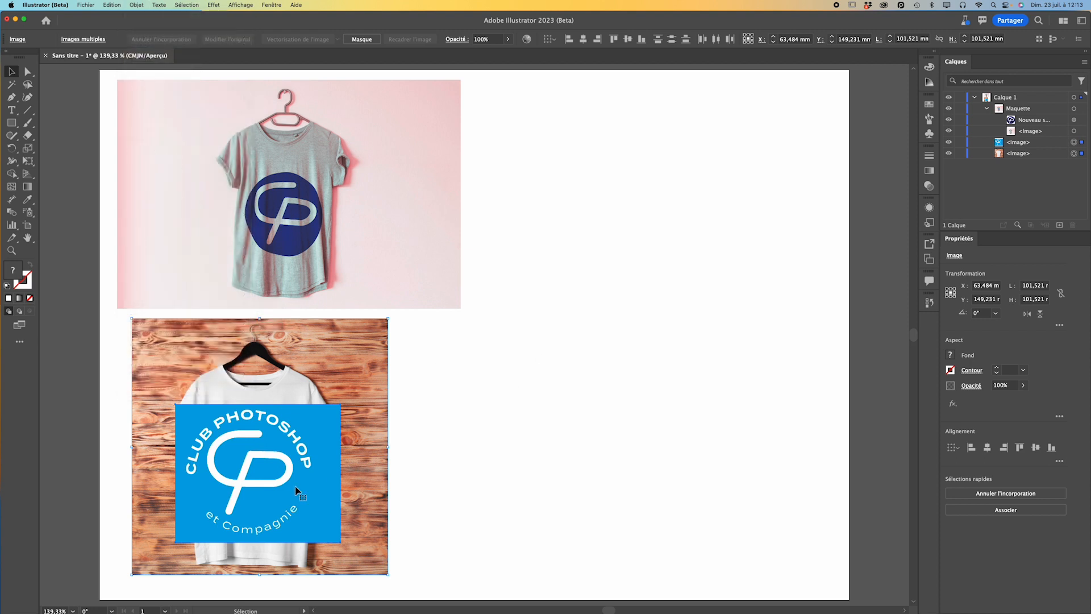
Set the blue logo image beside the photos and vectorize it with the Photo haute fidélité preset, expanding the tracing into paths.
left_click(507, 450)
left_click_drag(299, 476, 659, 436)
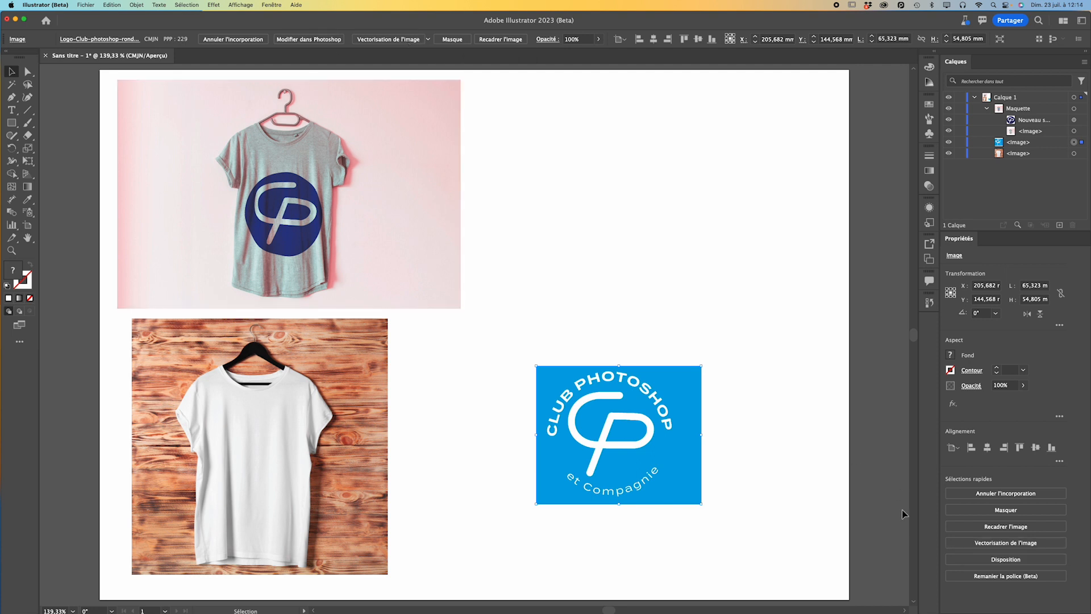
left_click(1008, 543)
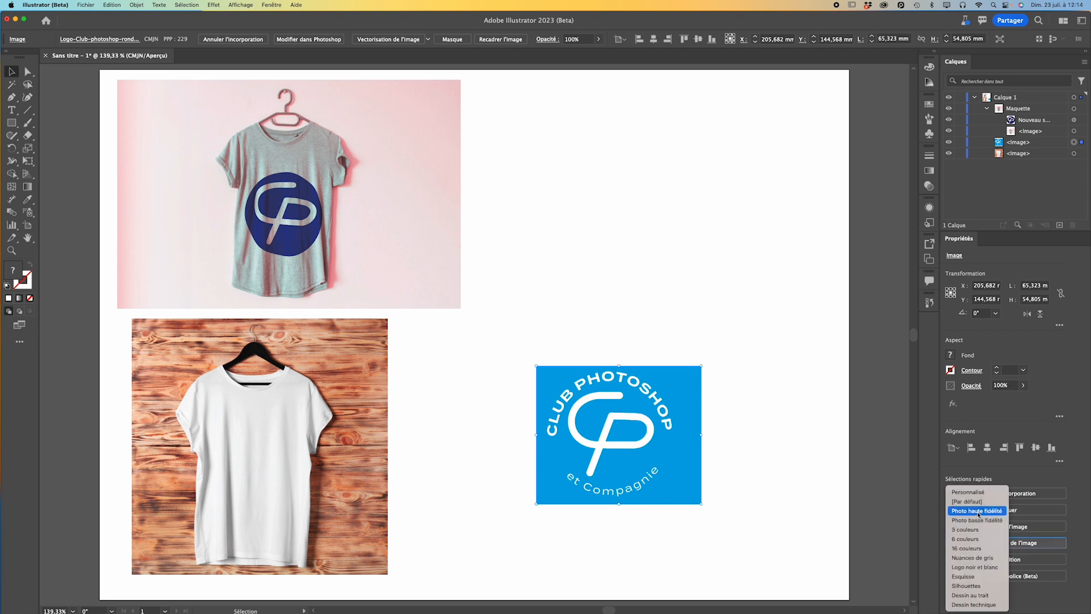
left_click(979, 511)
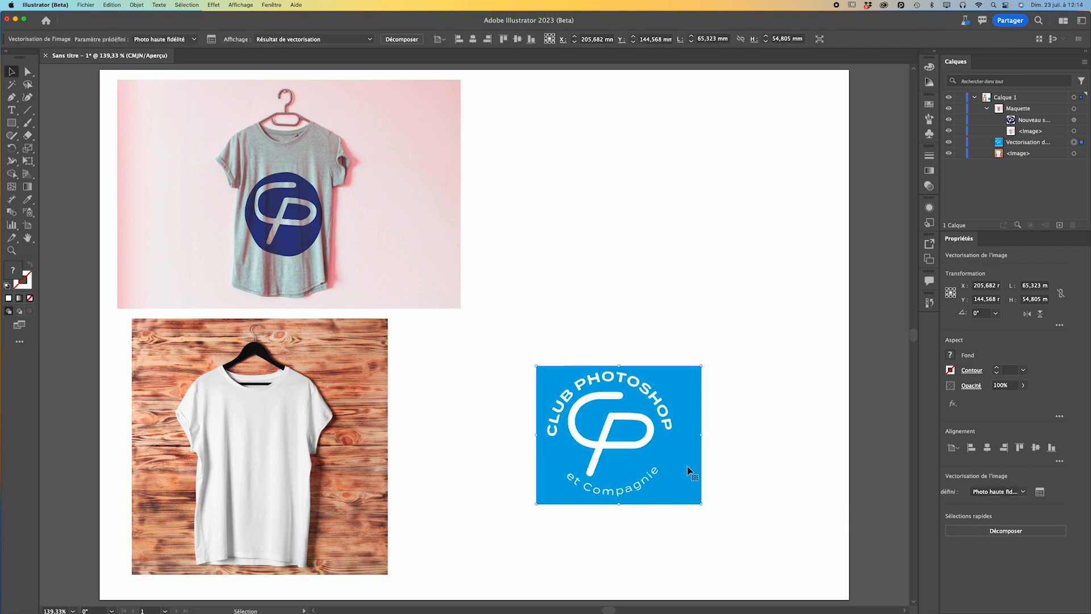
left_click(1017, 535)
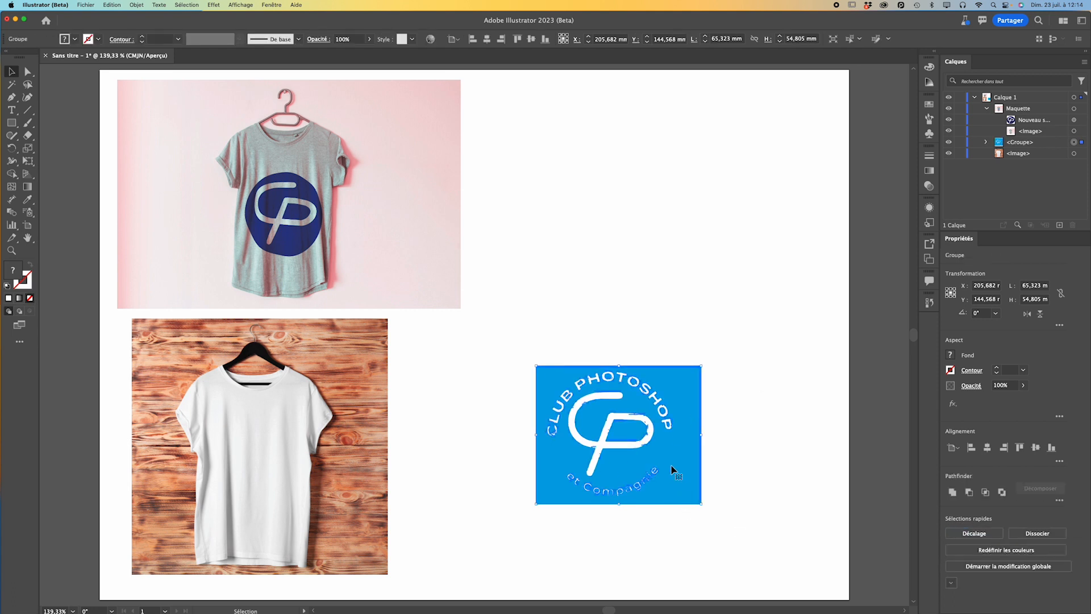
Place the vectorized blue logo on the white T-shirt and create a mockup from it and the photo.
left_click_drag(626, 466, 303, 489)
left_click_drag(490, 427, 262, 459)
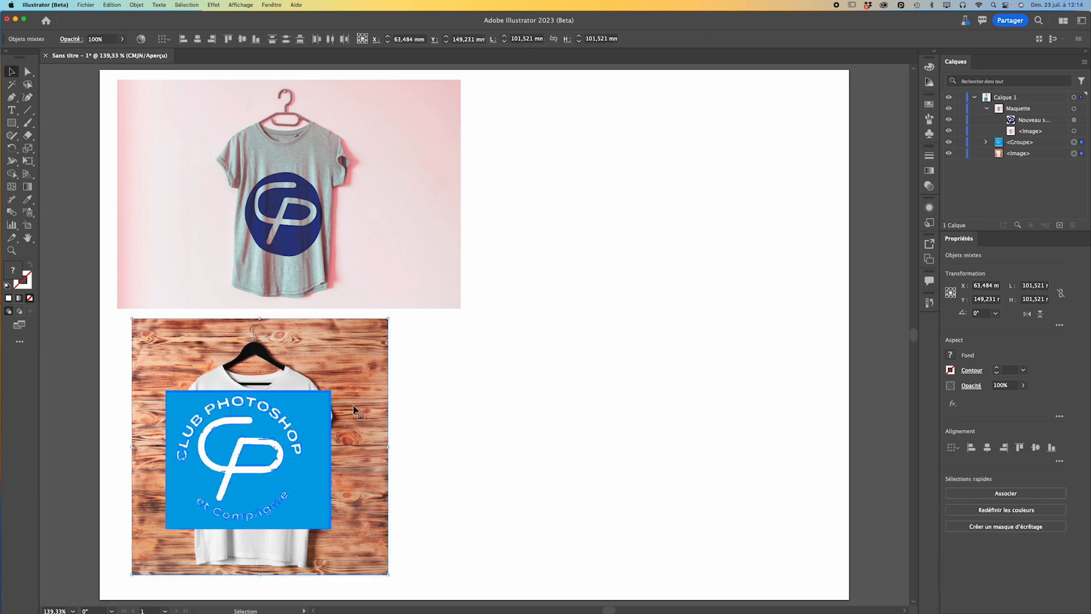
left_click(138, 5)
mouse_move(215, 313)
left_click(262, 313)
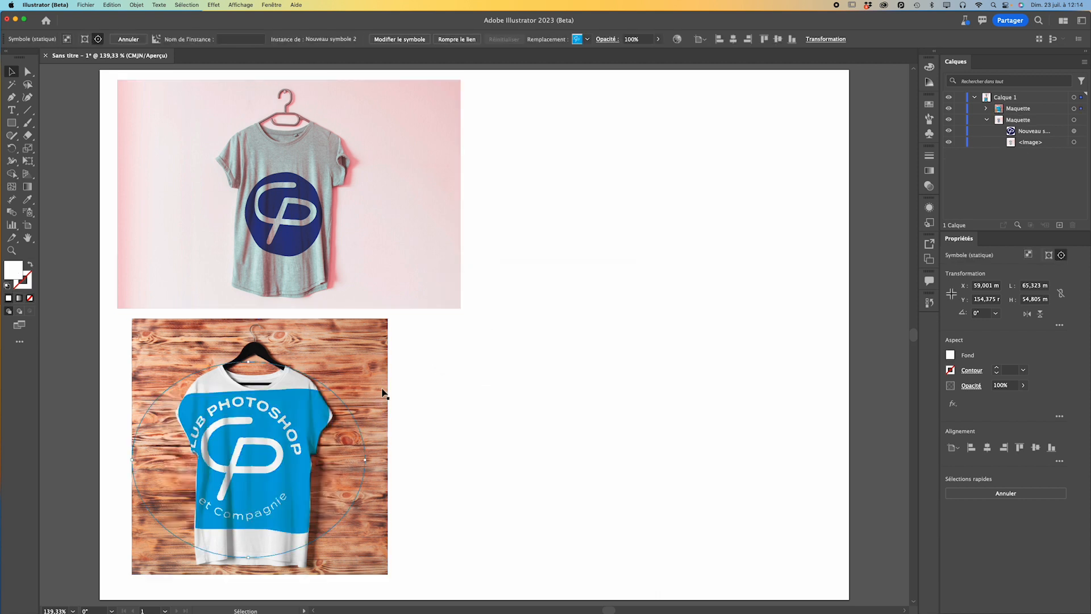
Shrink the blue mockup logo to about 36 × 30 mm on the white T-shirt's lower front and tilt it slightly counter-clockwise.
key("shift")
left_click_drag(365, 460, 271, 501)
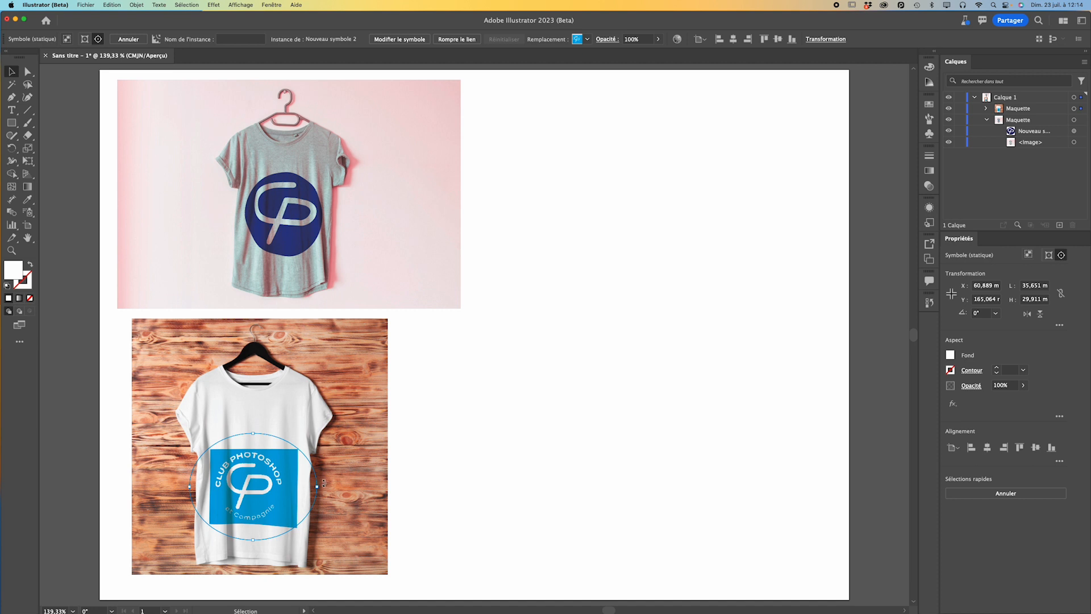
left_click_drag(324, 480, 323, 477)
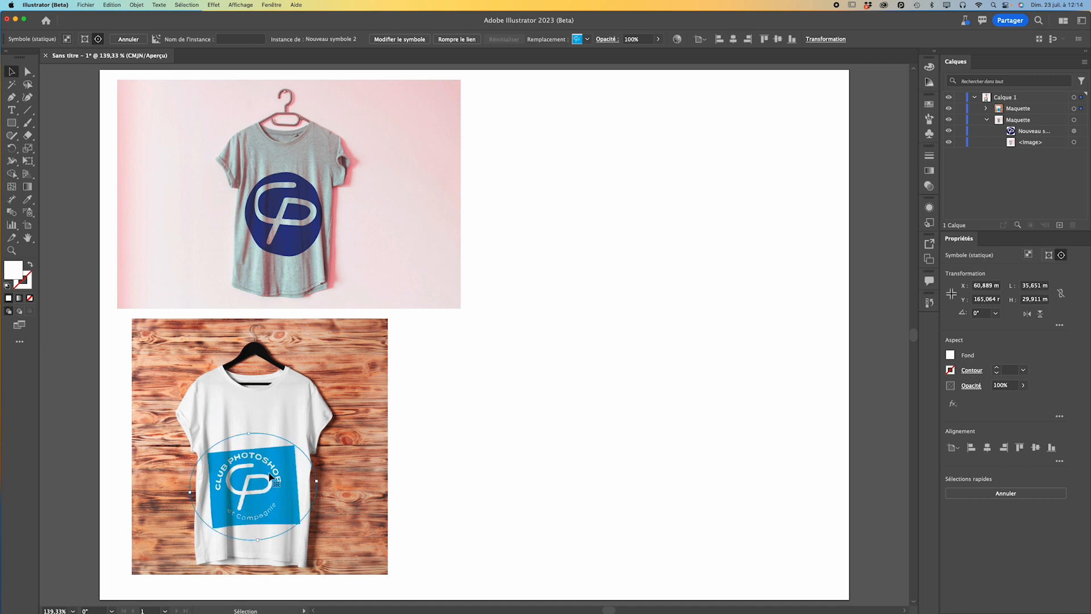
left_click(11, 251)
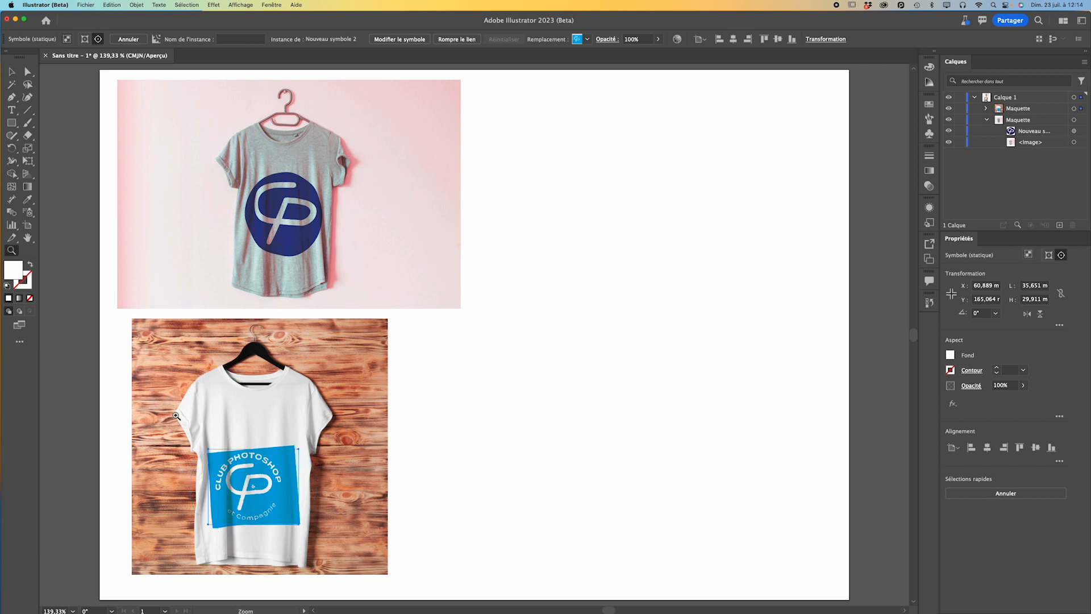
Try the Incrustation, Lumière tamisée and Lumière crue blending modes on the blue mockup logo on the white T-shirt.
left_click(232, 465)
left_click(477, 376)
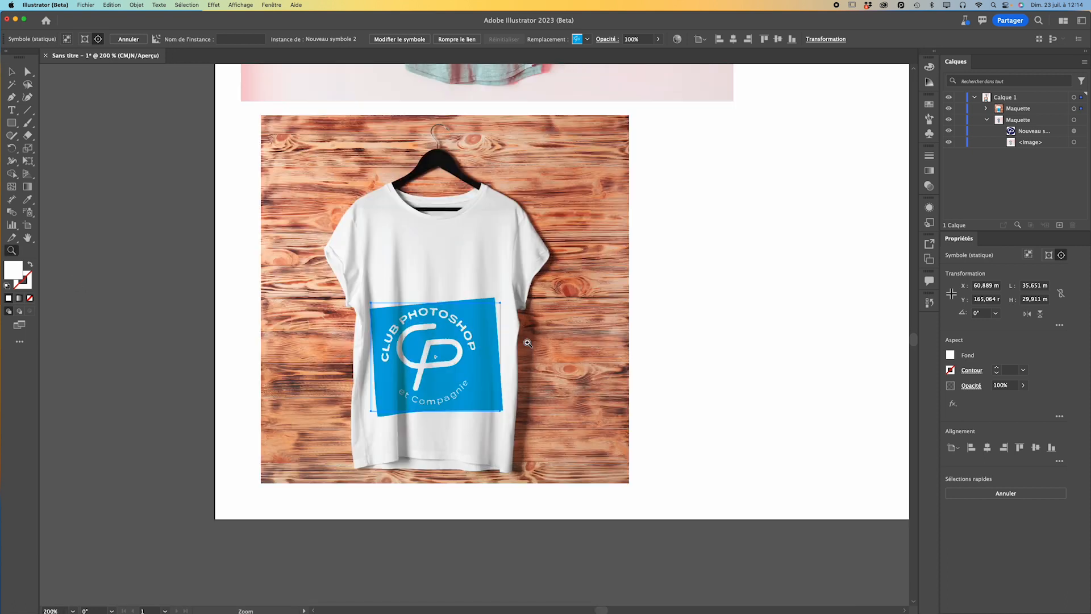
left_click(444, 350)
left_click(447, 353)
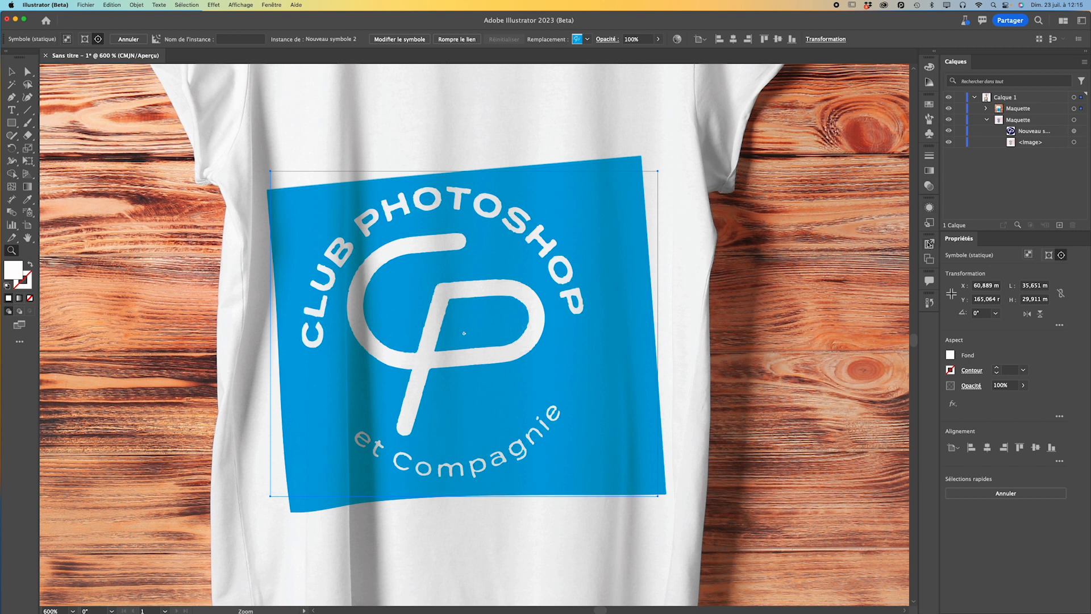
left_click(930, 186)
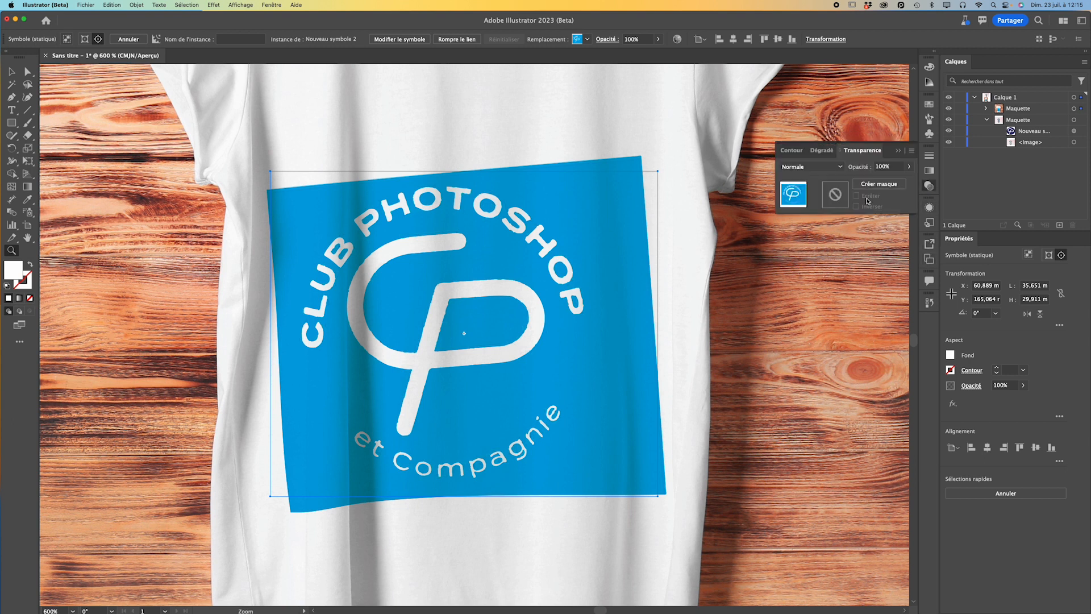
left_click(832, 167)
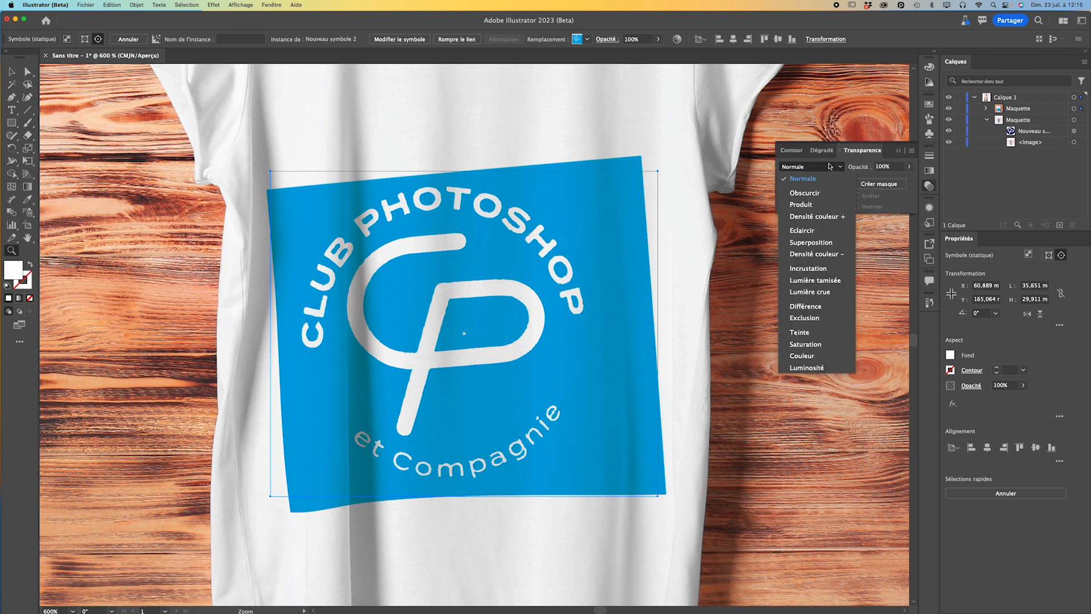
left_click(807, 269)
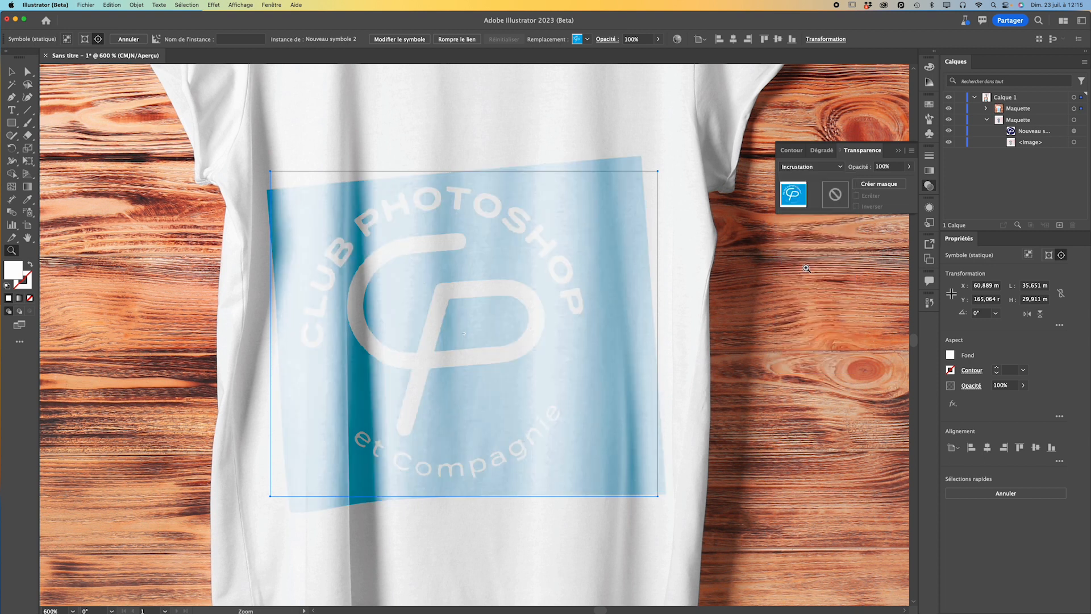
left_click(822, 167)
left_click(825, 282)
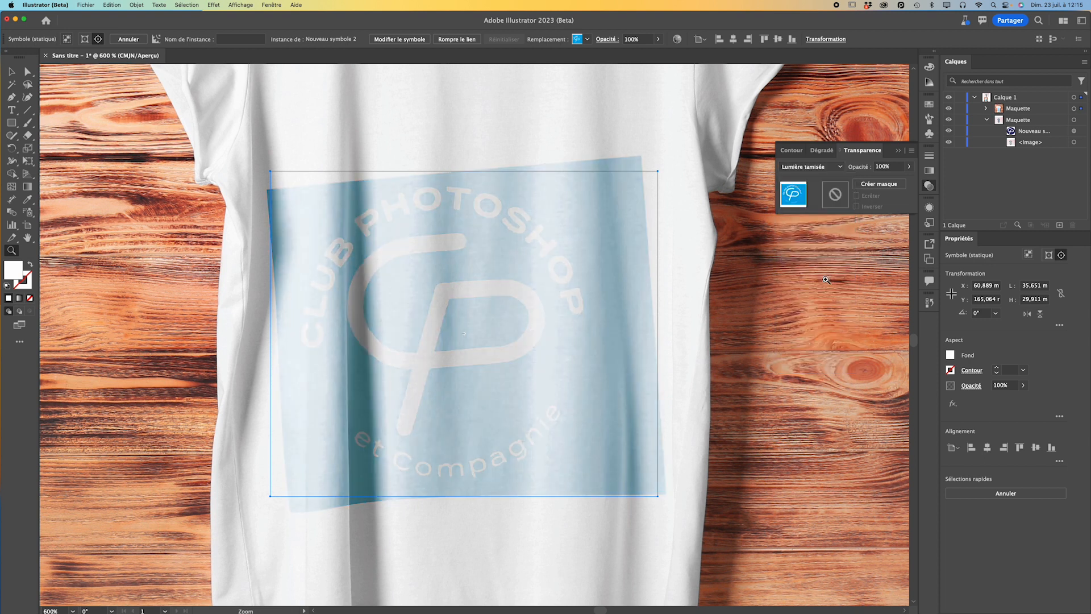
left_click(815, 166)
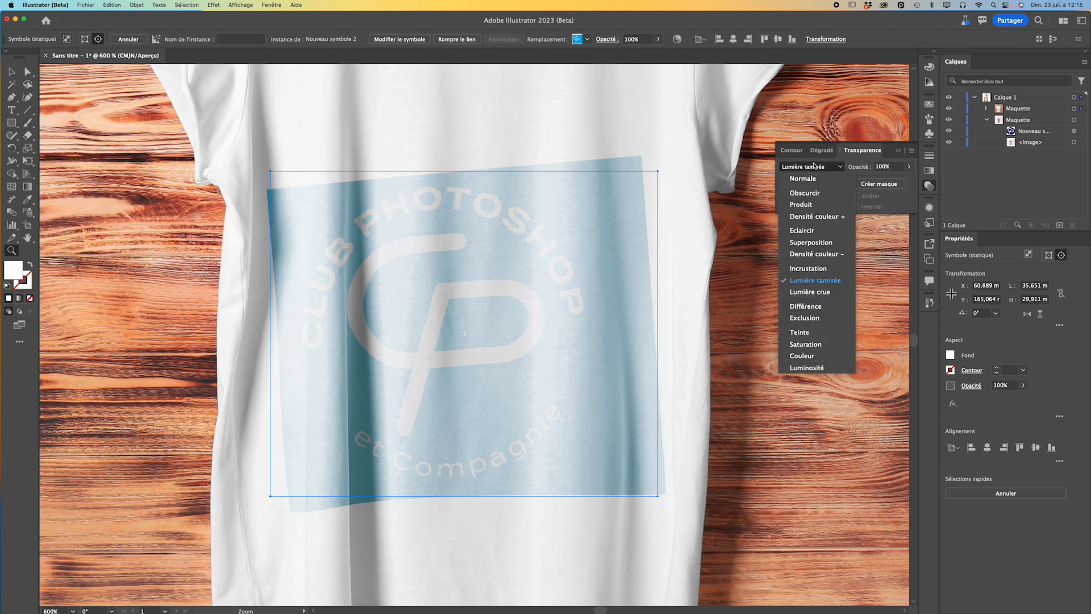
left_click(818, 292)
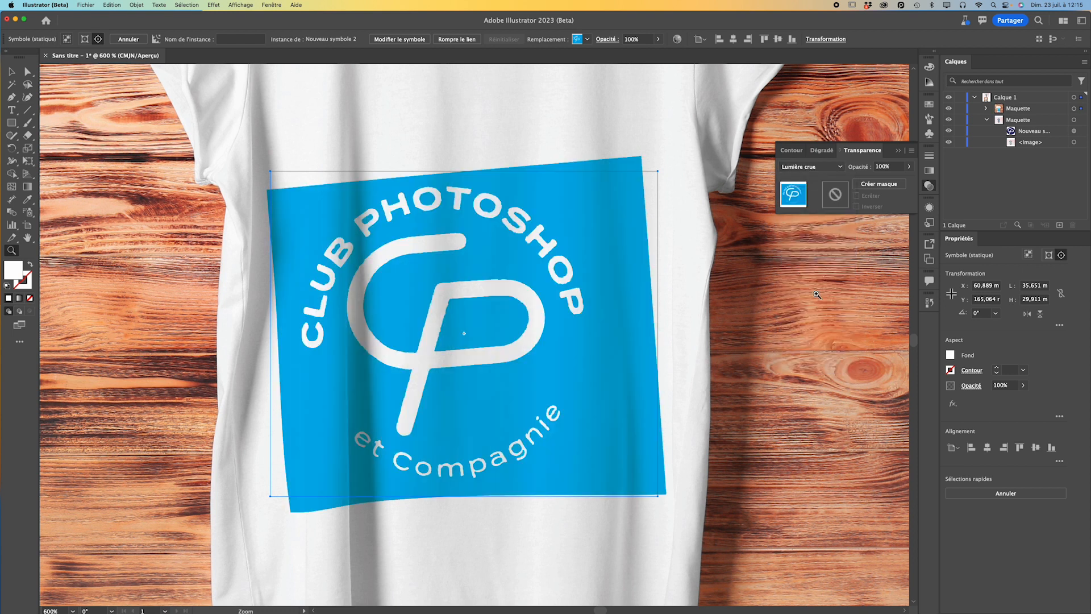
Set the blue mockup logo's blending mode to Produit, fit the artboard in view and deselect everything.
left_click(816, 167)
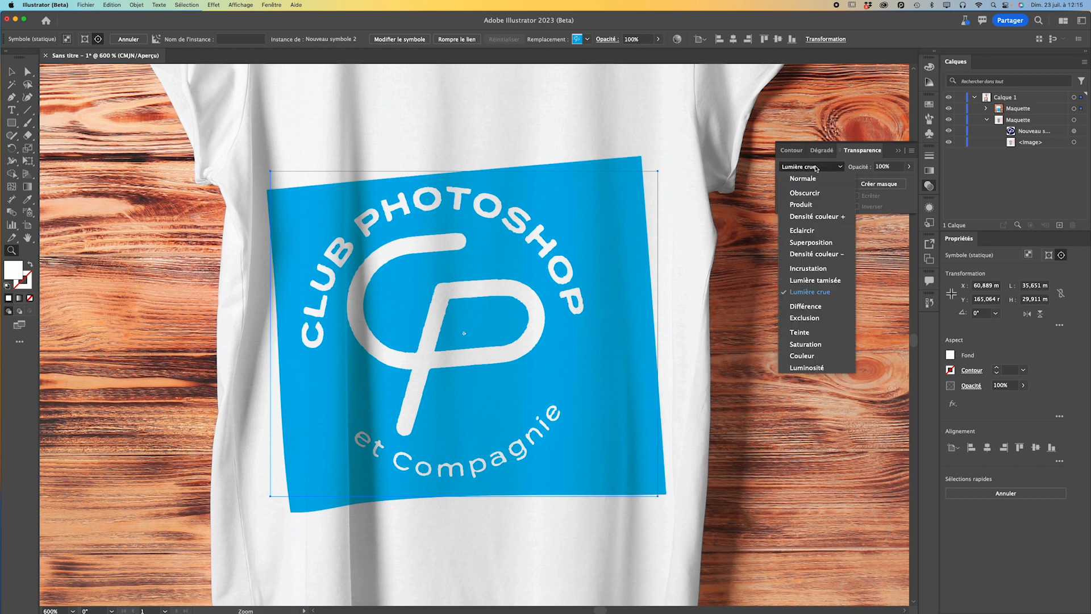
left_click(814, 205)
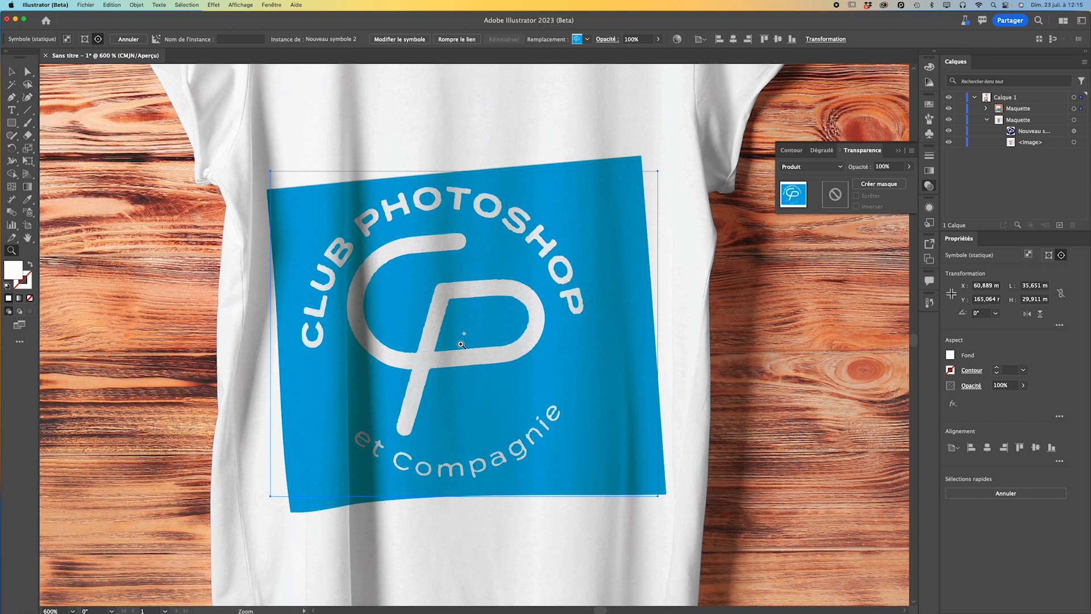
key("h")
key("super+0")
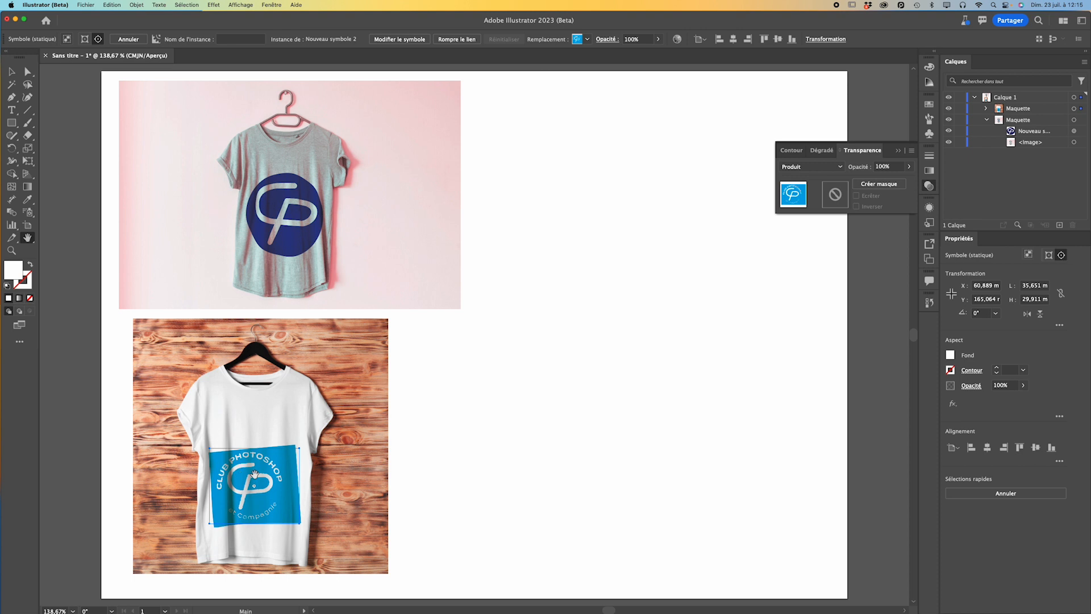
left_click(11, 72)
left_click(830, 495)
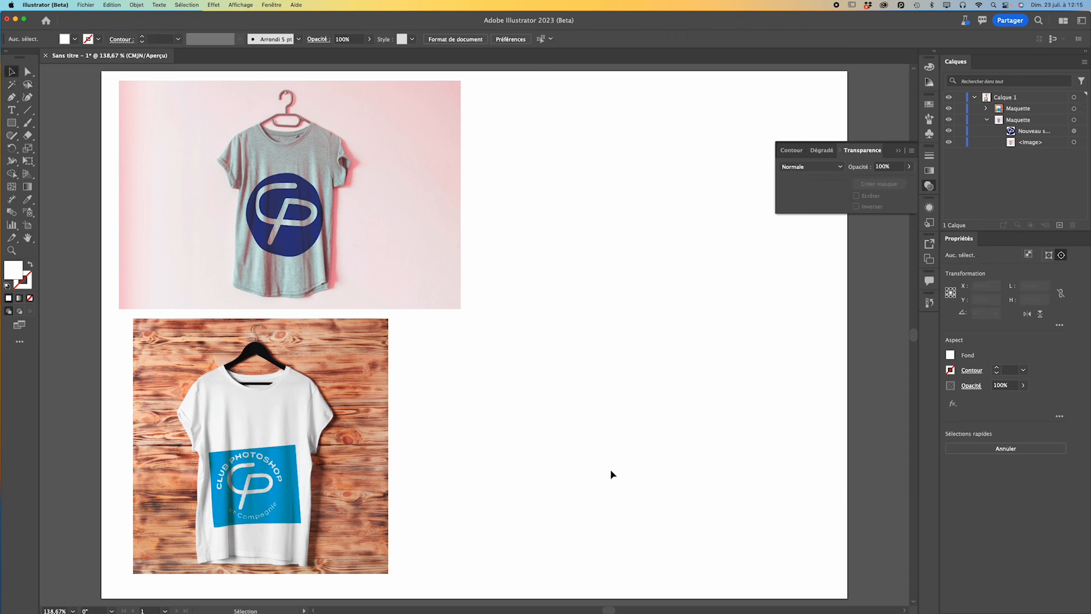